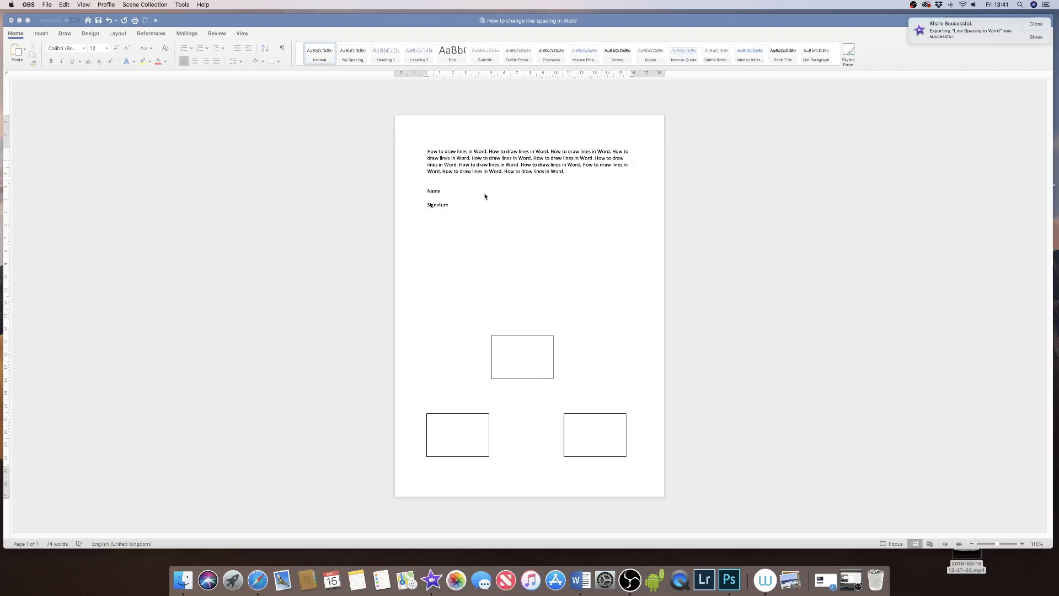
- Bring the Word window forward and display the Draw tab's inking pens
{"action": "left_click", "coordinate": [463, 164]}
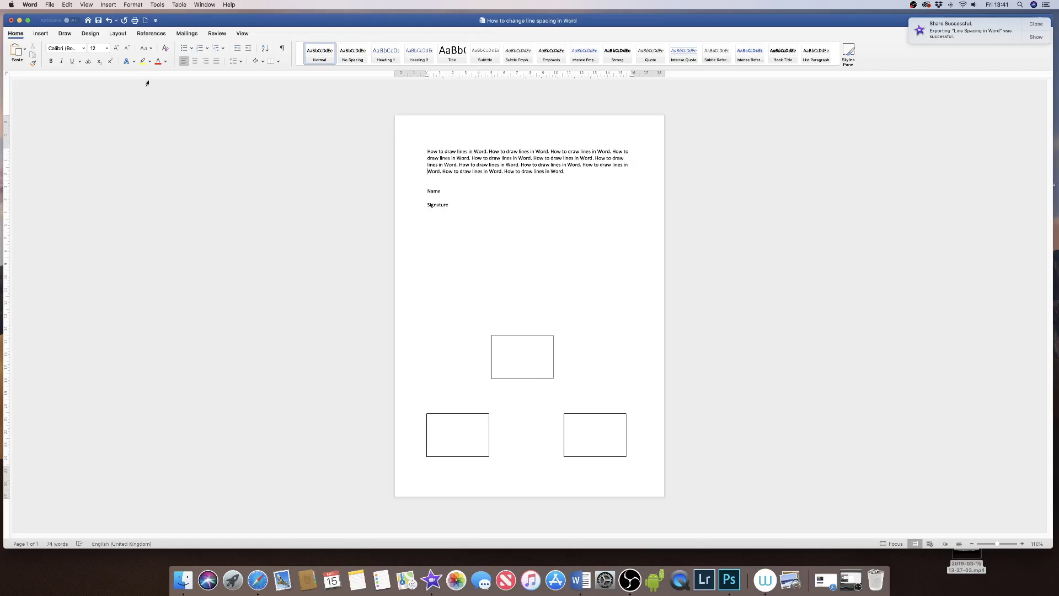
{"action": "left_click", "coordinate": [66, 35]}
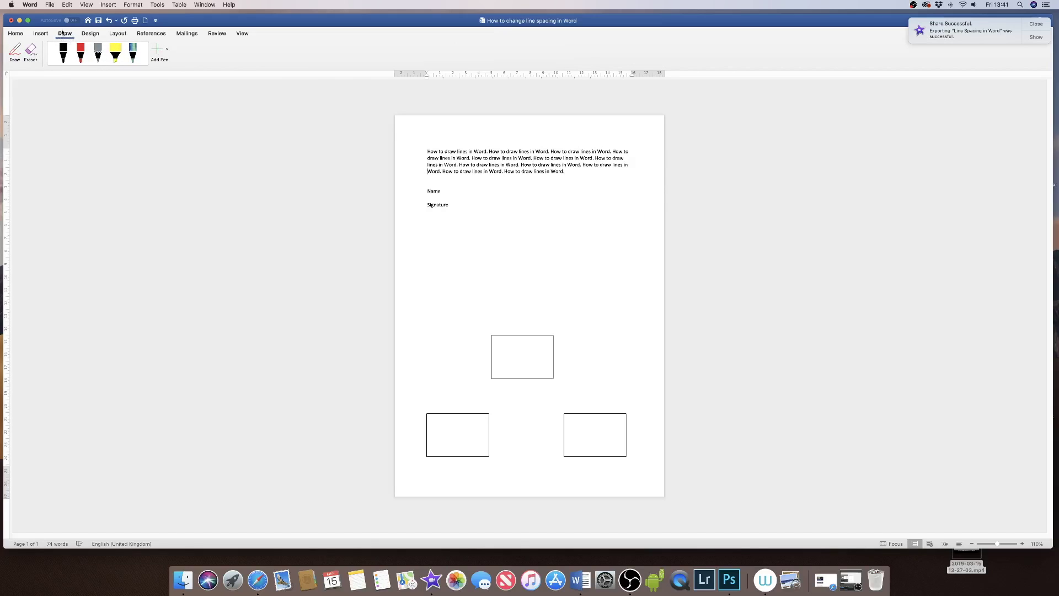
{"action": "left_click", "coordinate": [59, 56]}
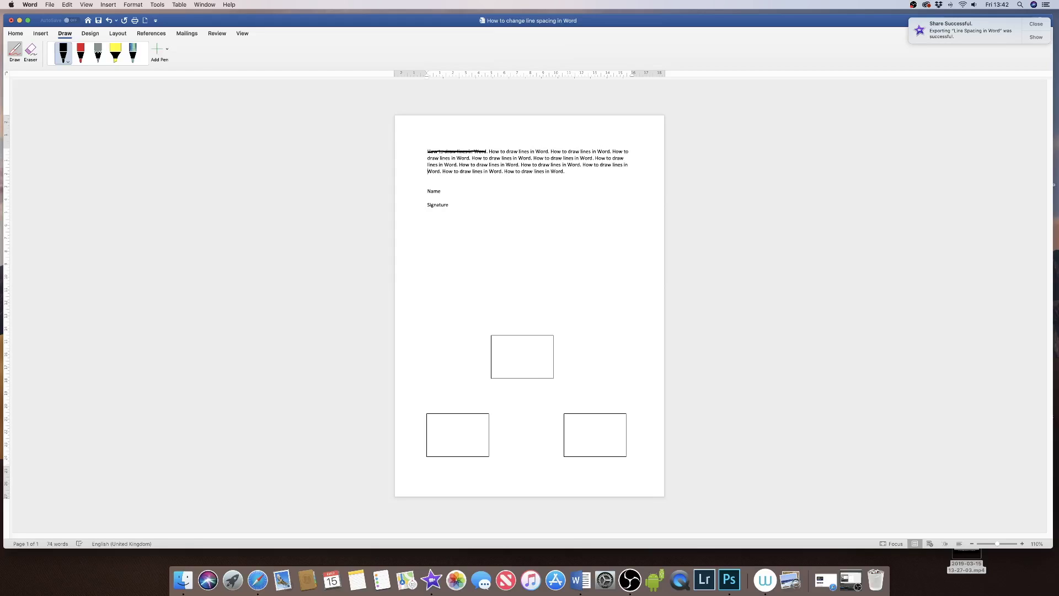
{"action": "left_click", "coordinate": [539, 176]}
{"action": "left_click_drag", "start_coordinate": [522, 166], "coordinate": [582, 167]}
{"action": "left_click_drag", "start_coordinate": [451, 193], "coordinate": [537, 194]}
{"action": "left_click_drag", "start_coordinate": [458, 207], "coordinate": [541, 210]}
{"action": "left_click_drag", "start_coordinate": [551, 151], "coordinate": [612, 151]}
{"action": "mouse_move", "coordinate": [584, 220]}
{"action": "left_mouse_down"}
{"action": "mouse_move", "coordinate": [568, 200]}
{"action": "mouse_move", "coordinate": [579, 236]}
{"action": "mouse_move", "coordinate": [605, 224]}
{"action": "left_mouse_up"}
{"action": "key", "text": "super+z"}
{"action": "key", "text": "super+z"}
{"action": "key", "text": "super+z"}
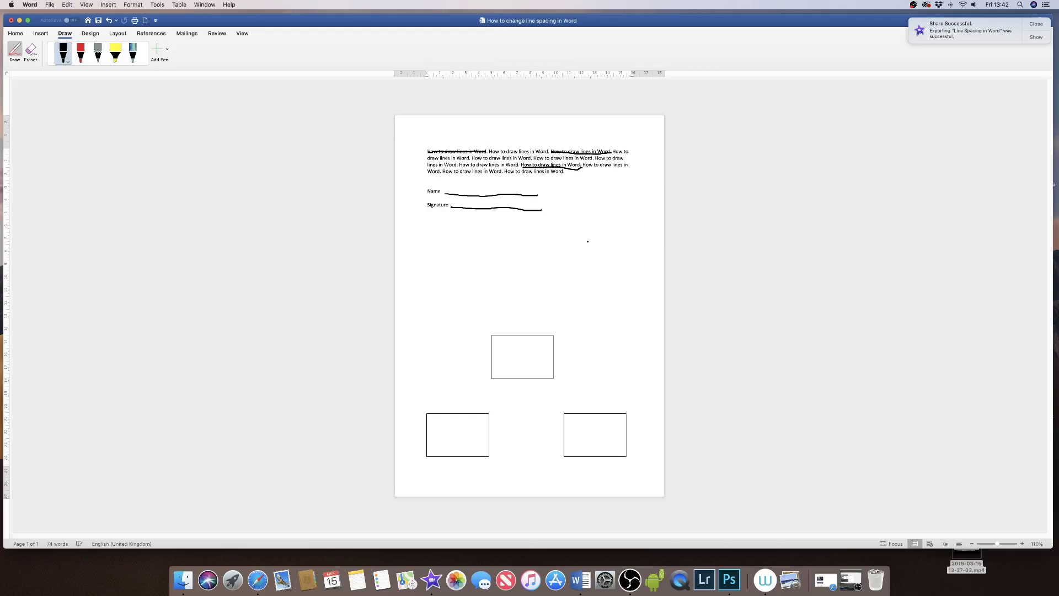
{"action": "key", "text": "super+z"}
{"action": "key", "text": "super+z"}
{"action": "key", "text": "super+z"}
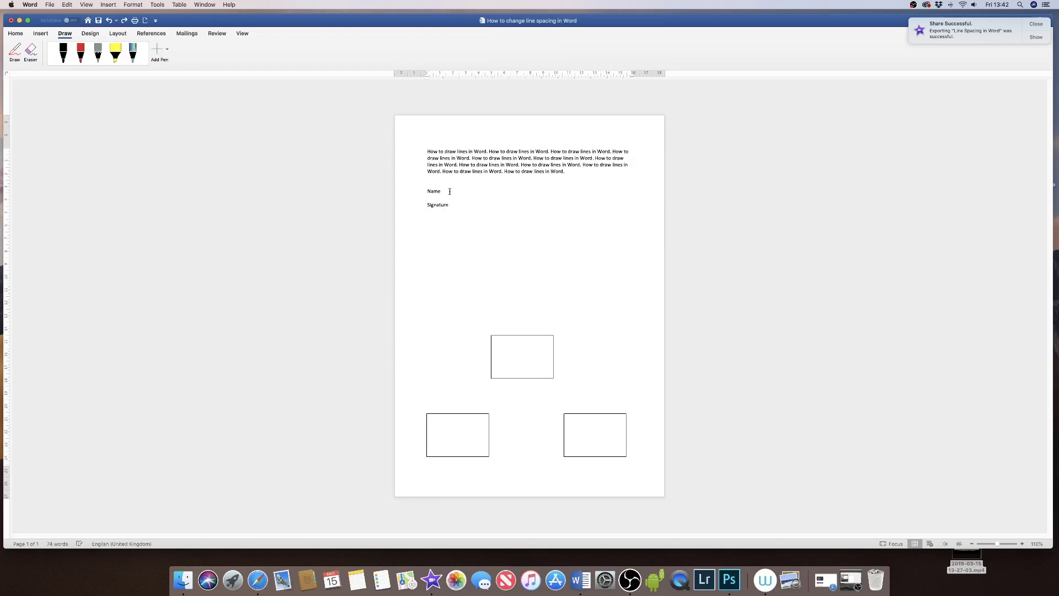
- Insert a straight 12.78 cm line shape just above the Name label
{"action": "left_click", "coordinate": [41, 34]}
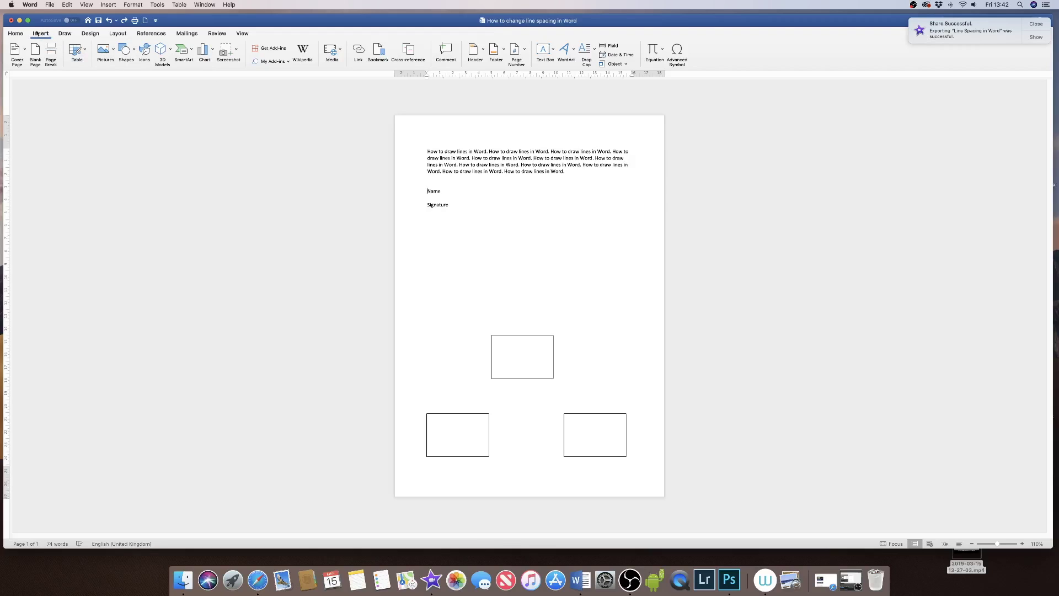
{"action": "left_click", "coordinate": [135, 52]}
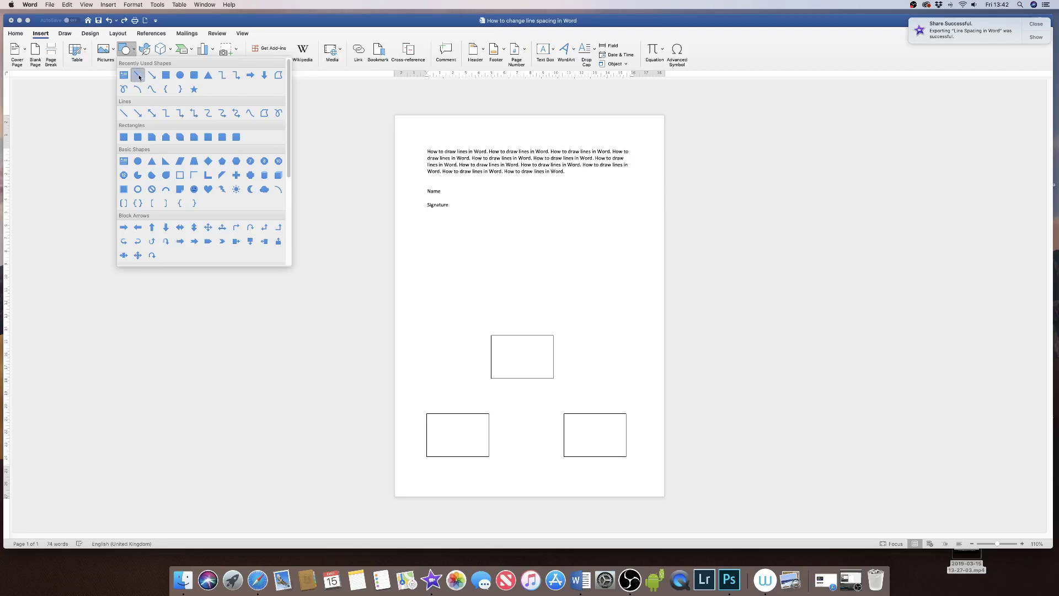
{"action": "left_click", "coordinate": [138, 76]}
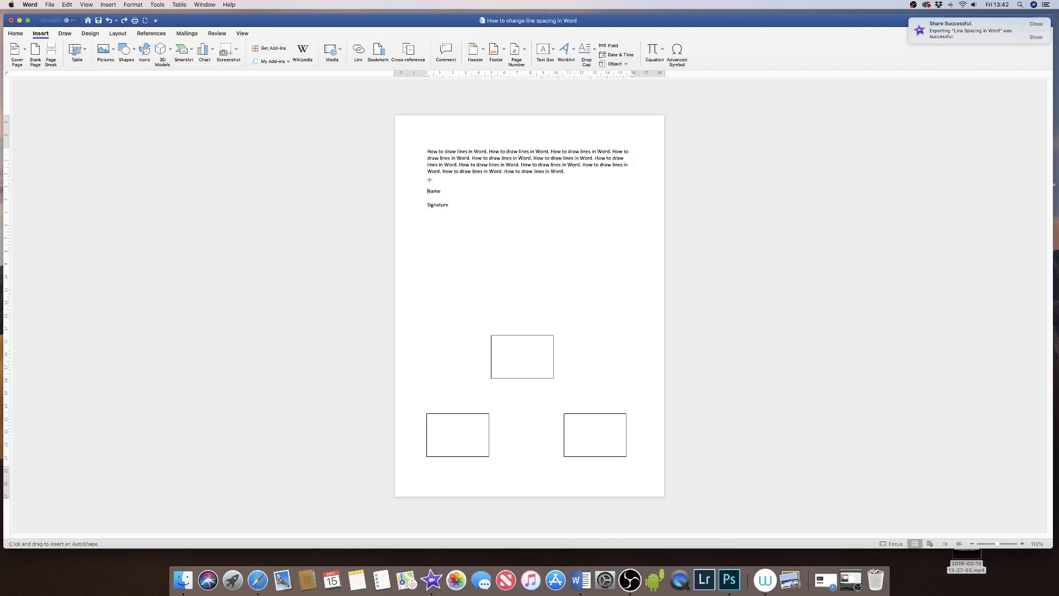
{"action": "left_click_drag", "start_coordinate": [428, 181], "coordinate": [590, 180]}
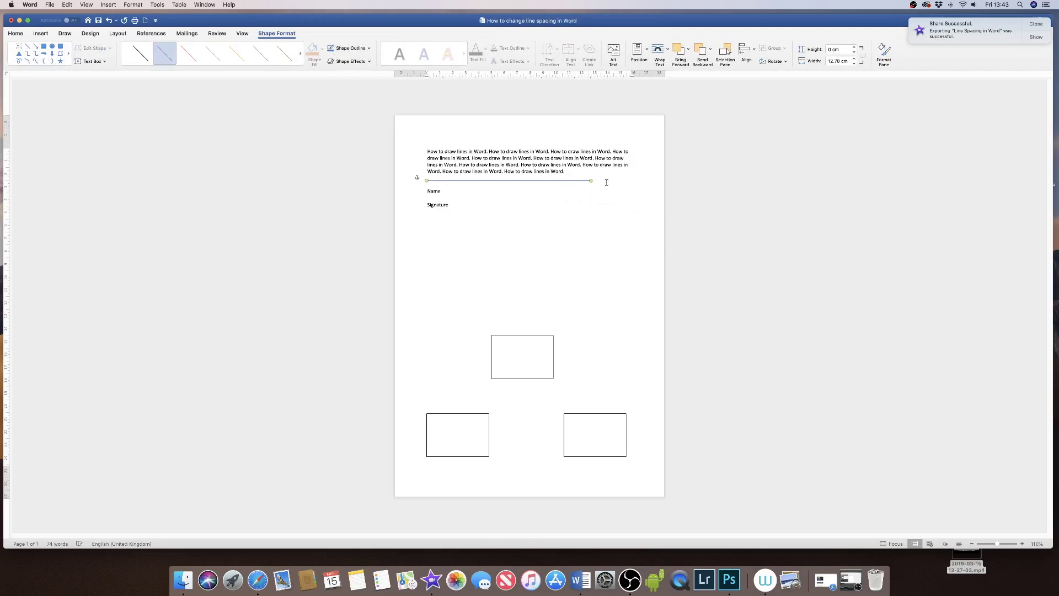
- Restyle the Name line as a dashed preset and shorten it to about 7.62 cm
{"action": "left_click", "coordinate": [141, 59]}
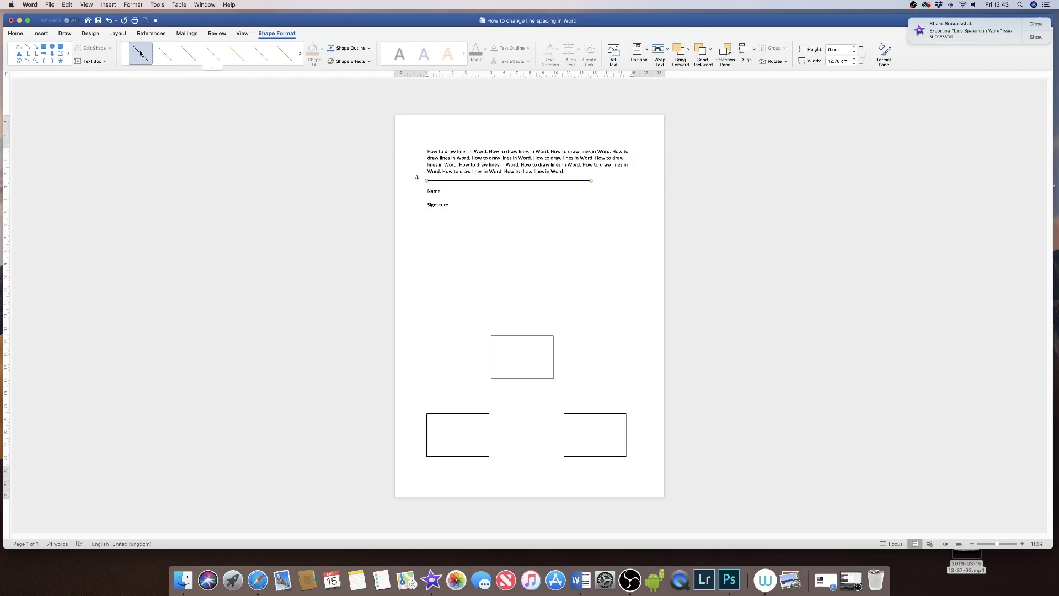
{"action": "left_click", "coordinate": [213, 69]}
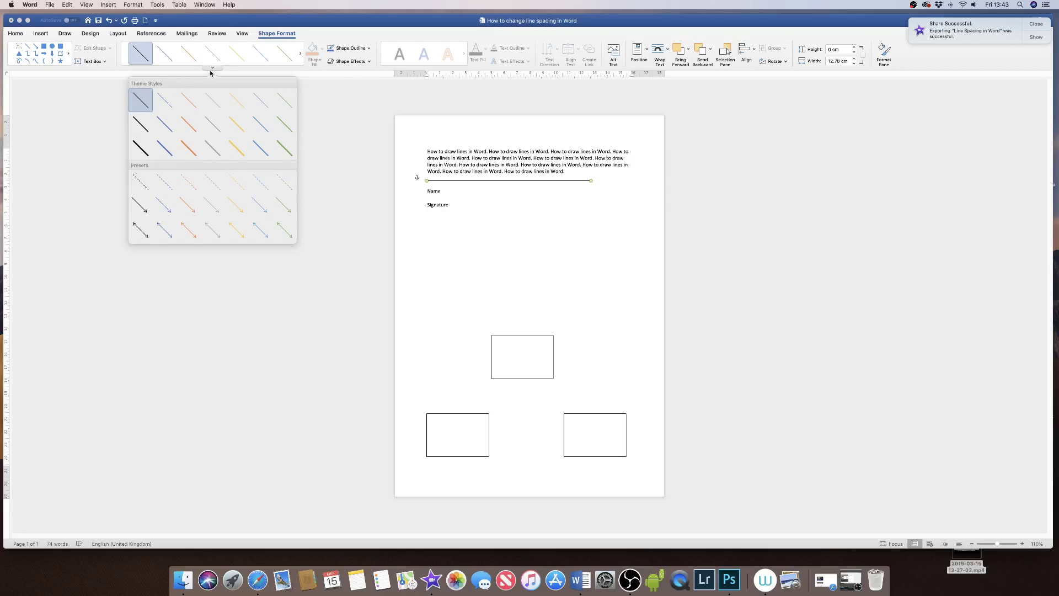
{"action": "left_click", "coordinate": [140, 126]}
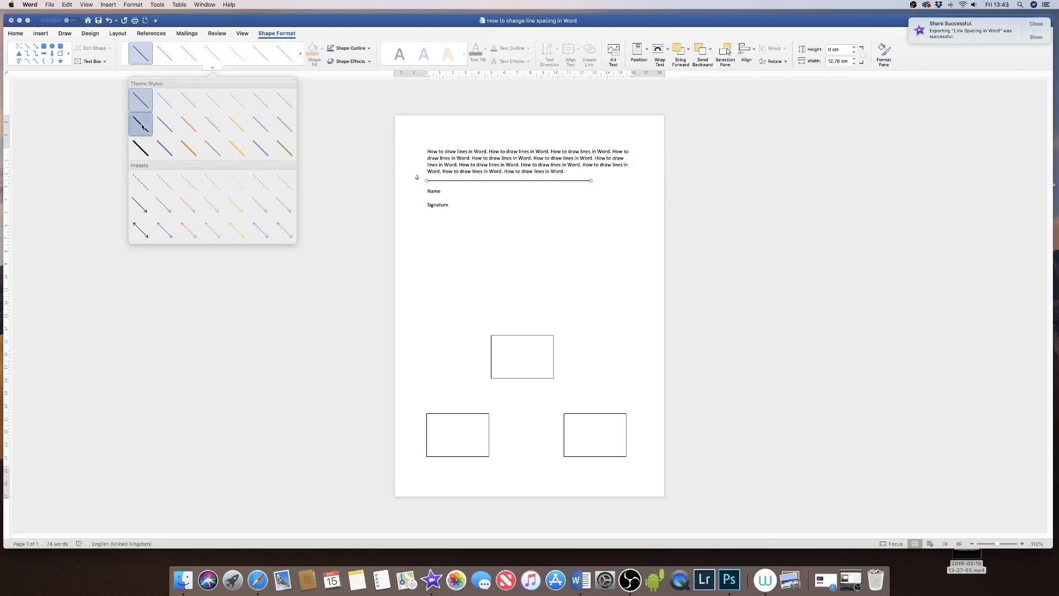
{"action": "left_click", "coordinate": [192, 58]}
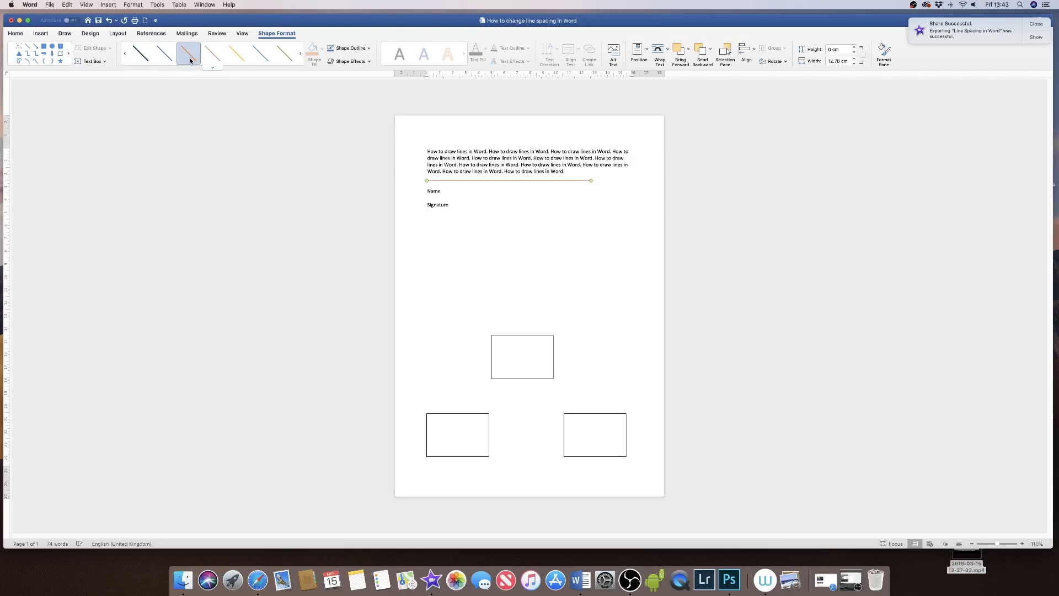
{"action": "left_click", "coordinate": [213, 67]}
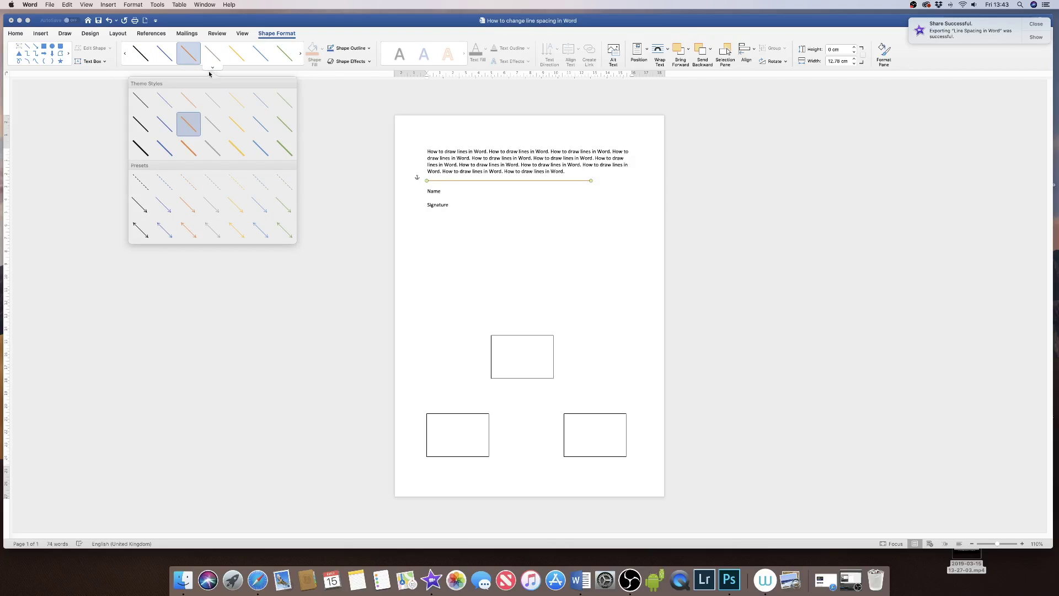
{"action": "left_click", "coordinate": [141, 183]}
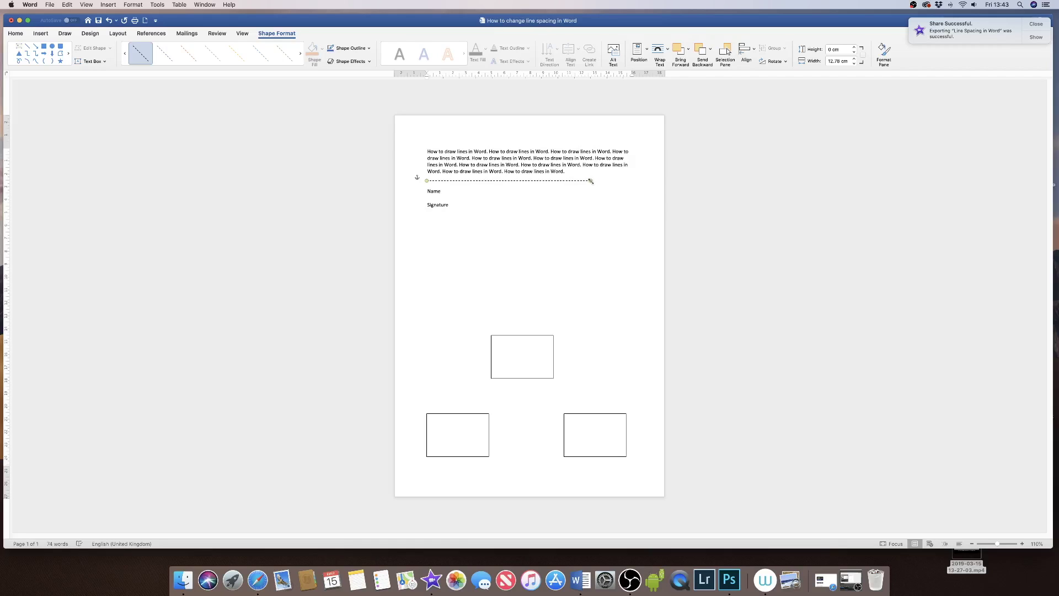
{"action": "left_click_drag", "start_coordinate": [591, 181], "coordinate": [524, 182]}
{"action": "left_click", "coordinate": [555, 240]}
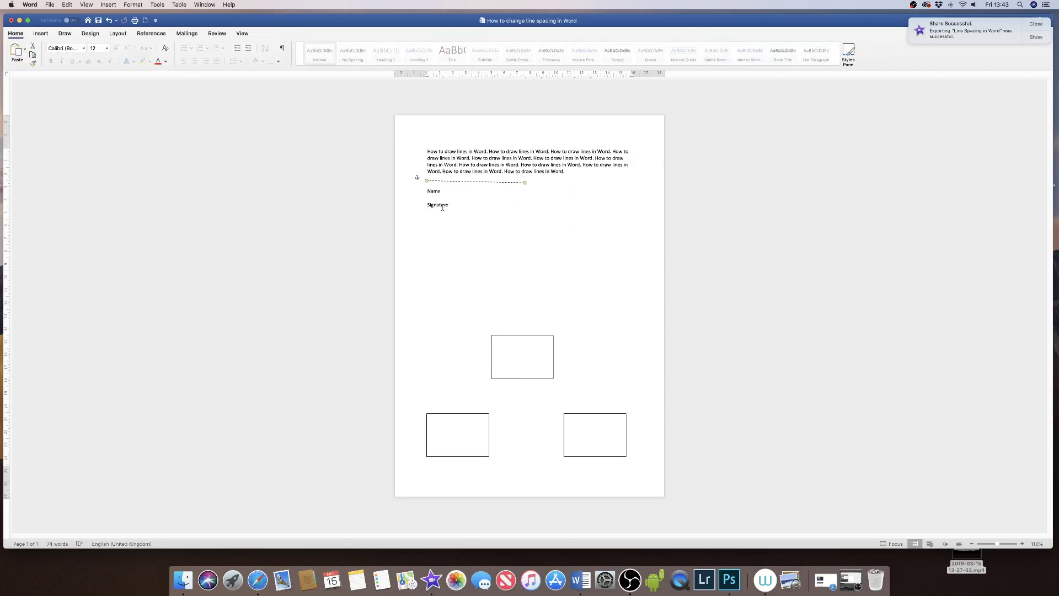
- Deselect the dashed line, draw a line below Signature, then delete it
{"action": "left_click", "coordinate": [524, 185]}
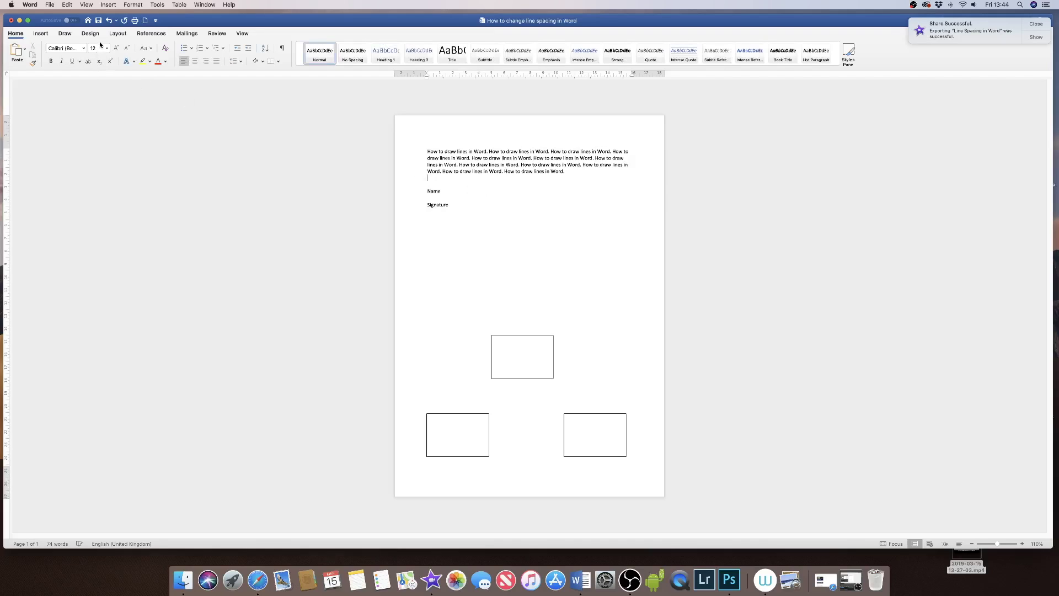
{"action": "left_click", "coordinate": [41, 33]}
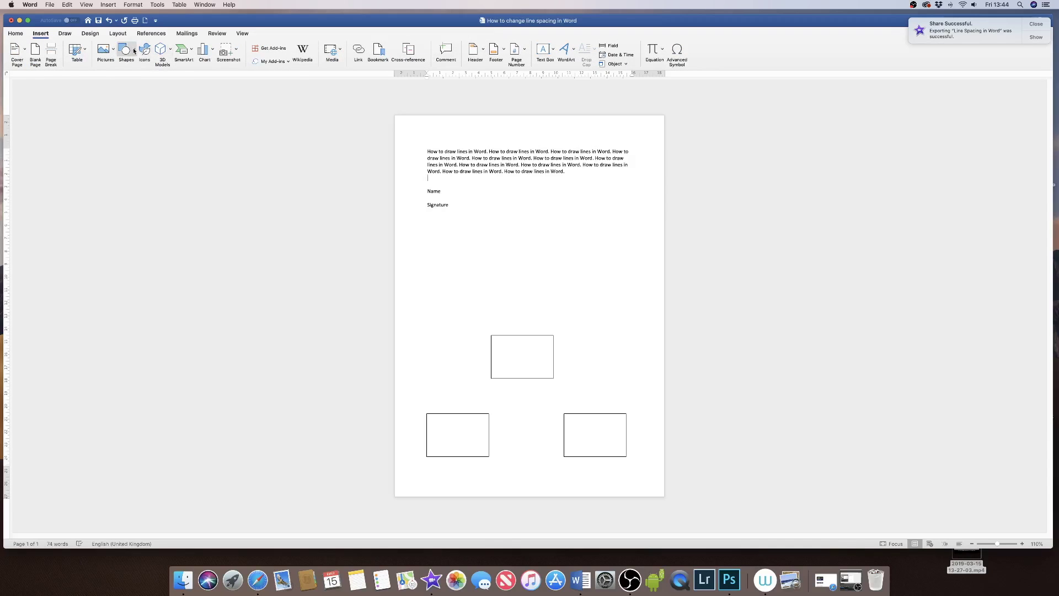
{"action": "left_click", "coordinate": [134, 51]}
{"action": "left_click", "coordinate": [138, 75]}
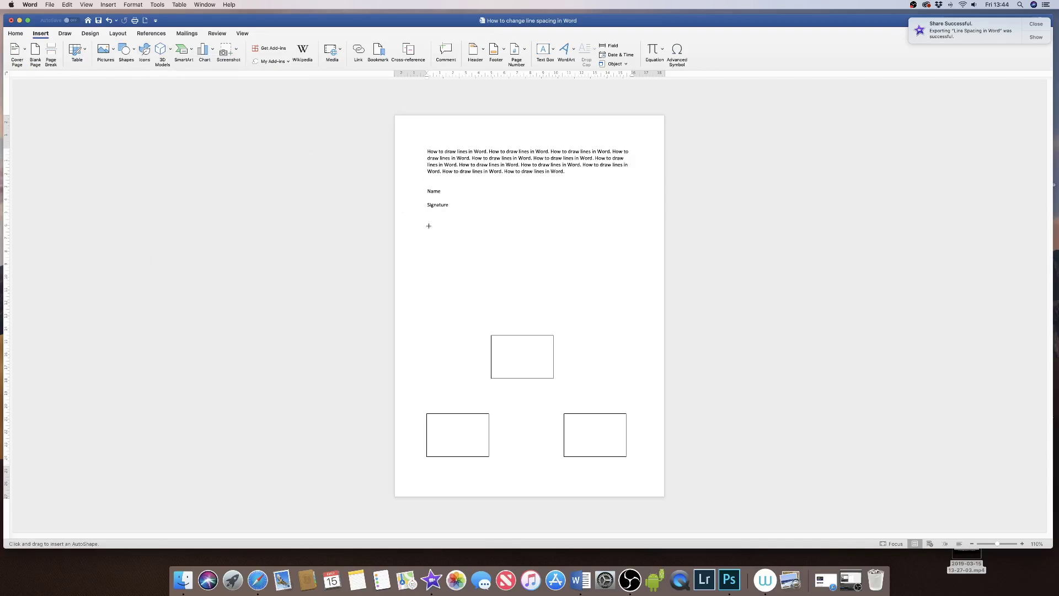
{"action": "left_click_drag", "start_coordinate": [427, 226], "coordinate": [638, 231]}
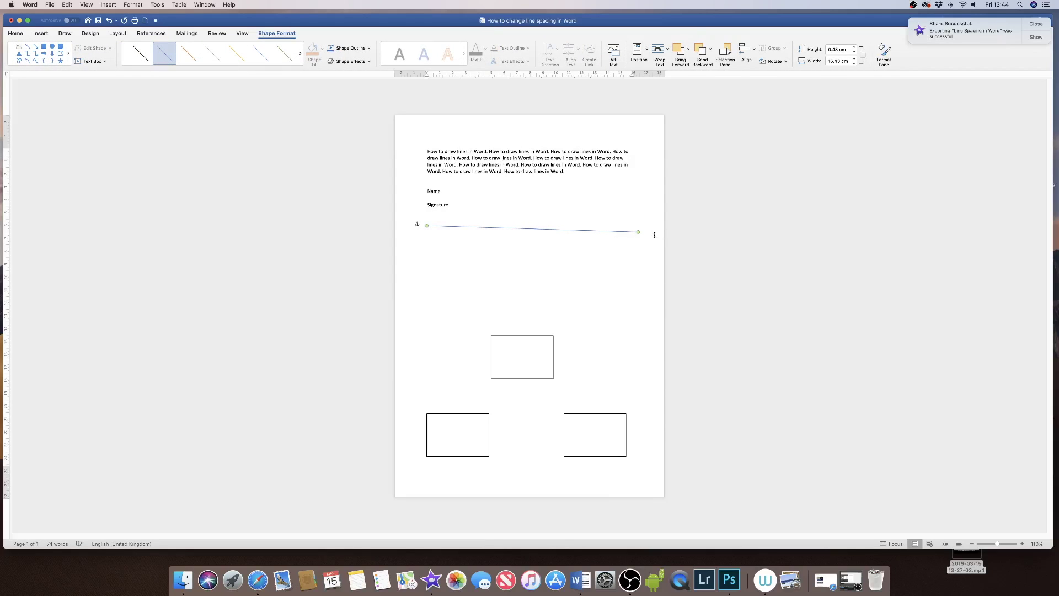
{"action": "key", "text": "BackSpace"}
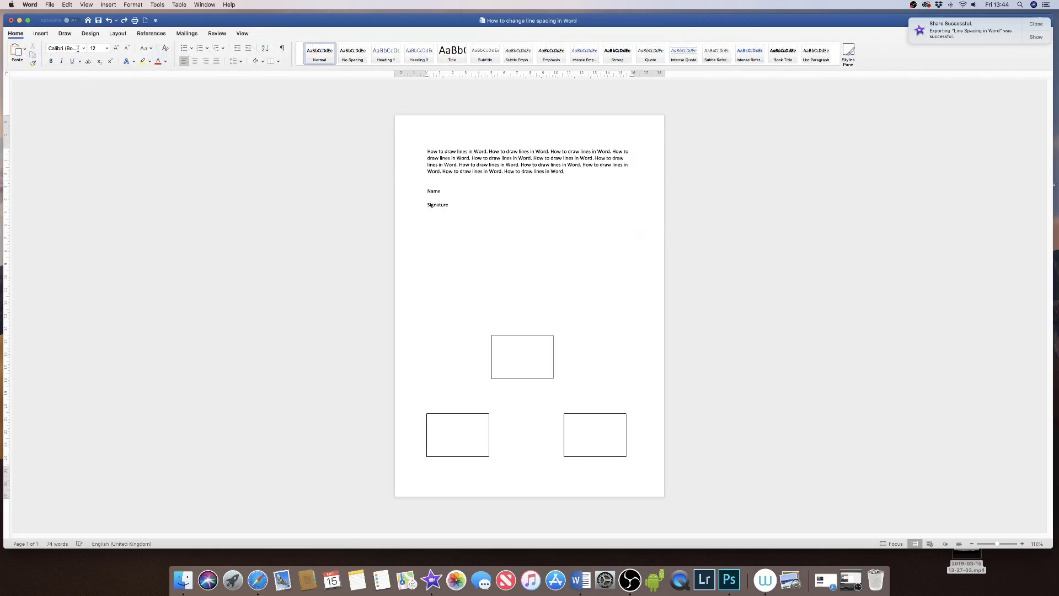
- Draw a 13.46 cm line to the right of Signature, then delete it
{"action": "left_click", "coordinate": [42, 34]}
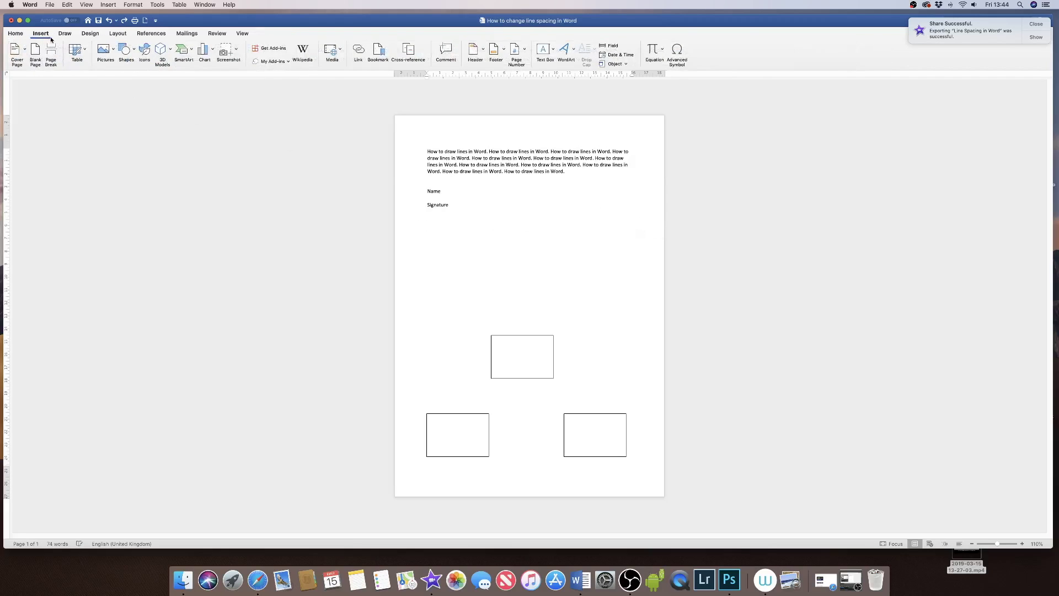
{"action": "left_click", "coordinate": [135, 57]}
{"action": "left_click", "coordinate": [138, 78]}
{"action": "mouse_move", "coordinate": [452, 206]}
{"action": "left_mouse_down"}
{"action": "mouse_move", "coordinate": [625, 207]}
{"action": "mouse_move", "coordinate": [633, 197]}
{"action": "mouse_move", "coordinate": [631, 273]}
{"action": "mouse_move", "coordinate": [631, 171]}
{"action": "mouse_move", "coordinate": [627, 243]}
{"action": "mouse_move", "coordinate": [626, 205]}
{"action": "mouse_move", "coordinate": [625, 217]}
{"action": "mouse_move", "coordinate": [546, 208]}
{"action": "mouse_move", "coordinate": [626, 207]}
{"action": "left_mouse_up"}
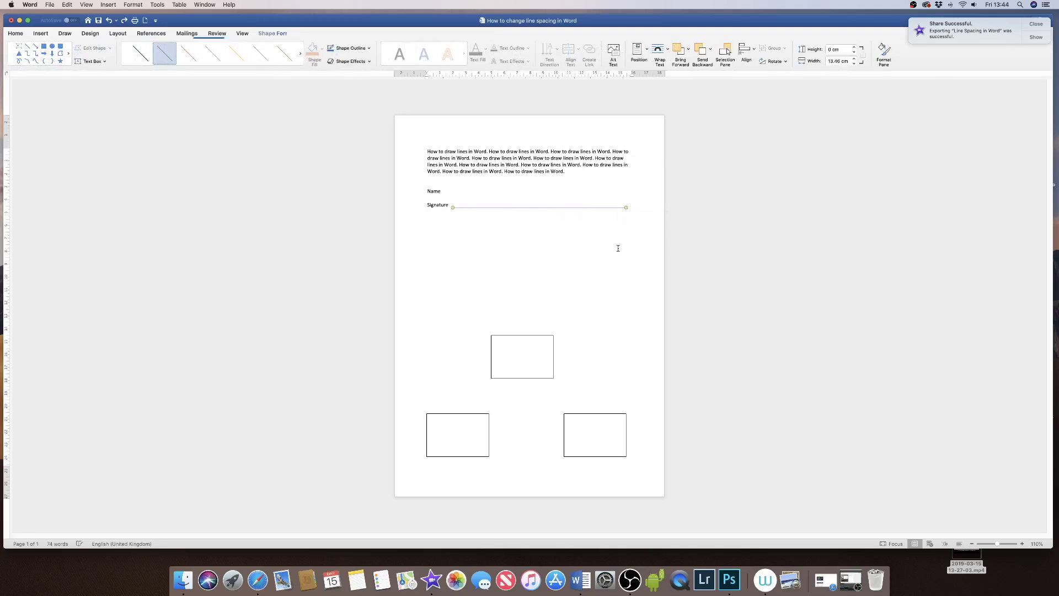
{"action": "key", "text": "Delete"}
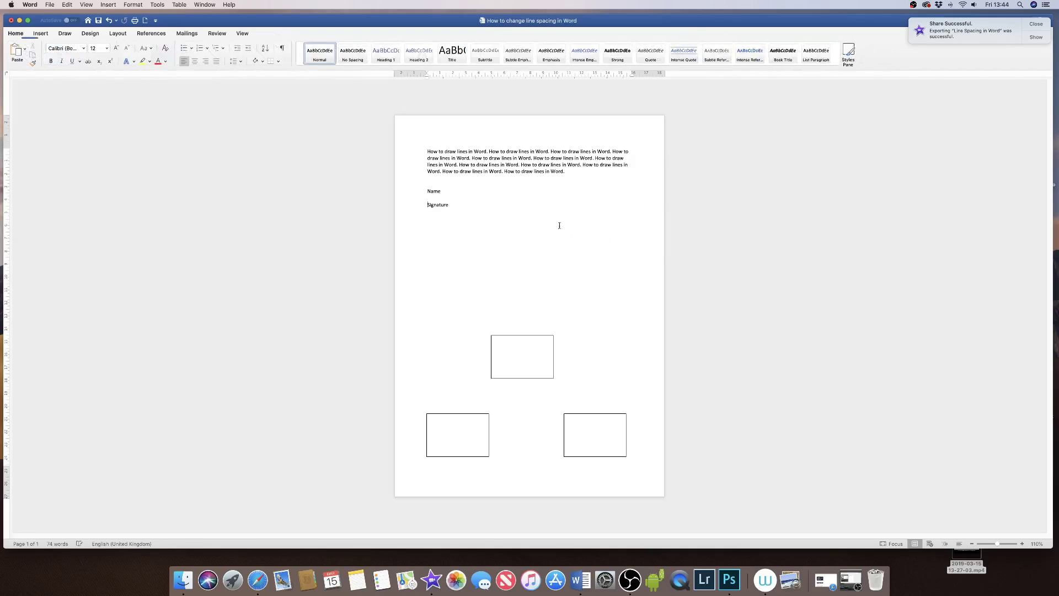
- Draw a solid black straight line beside the Signature label
{"action": "left_click", "coordinate": [40, 34]}
{"action": "left_click", "coordinate": [131, 55]}
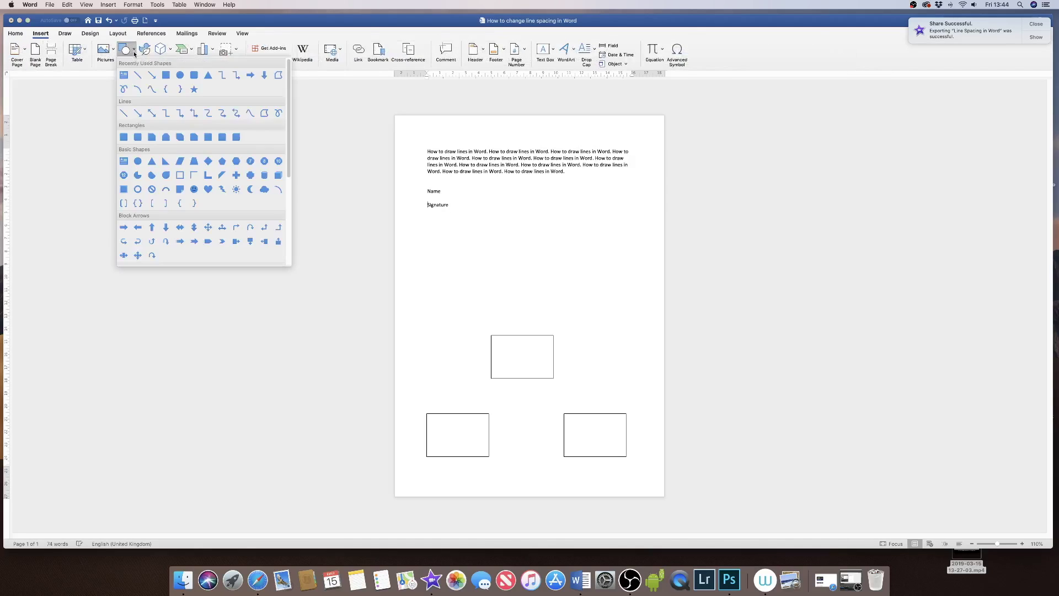
{"action": "left_click", "coordinate": [138, 77]}
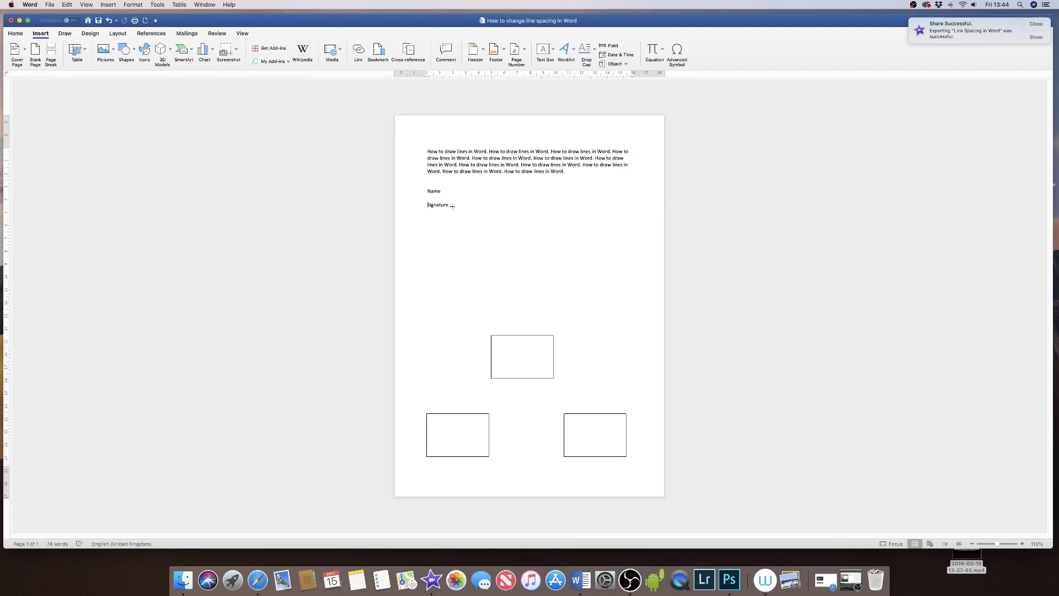
{"action": "left_click_drag", "start_coordinate": [452, 206], "coordinate": [622, 207]}
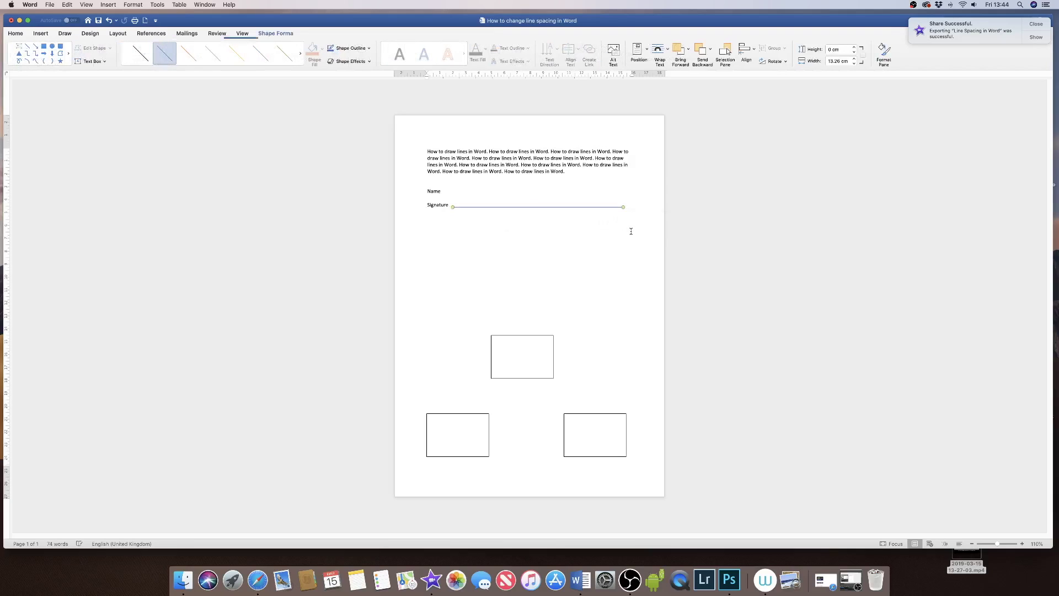
{"action": "left_click", "coordinate": [142, 58]}
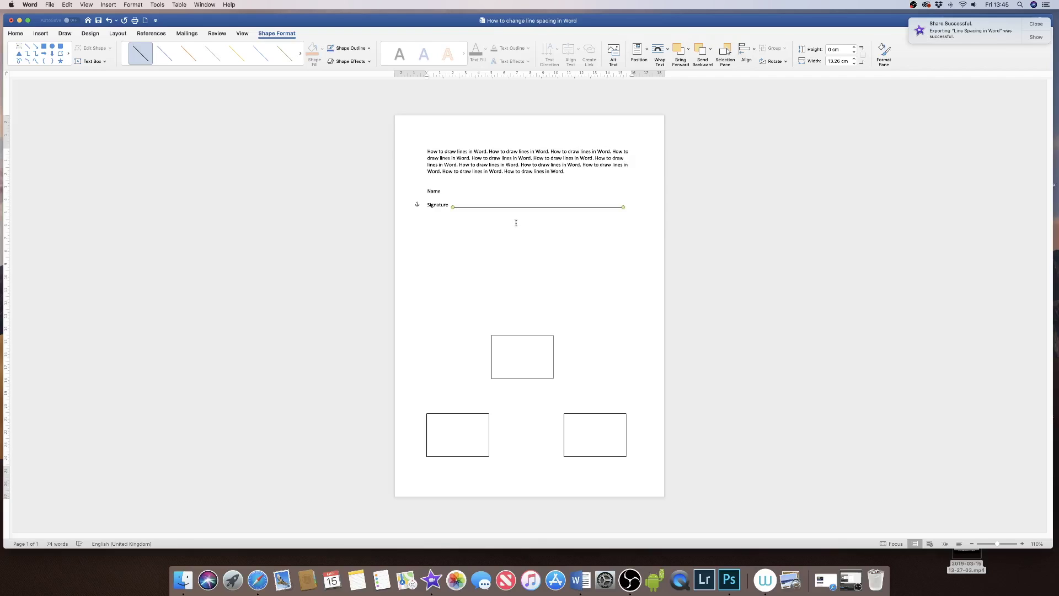
- Copy and paste the Signature line, moving the duplicate up beside Name
{"action": "key", "text": "super+c"}
{"action": "key", "text": "super+v"}
{"action": "mouse_move", "coordinate": [464, 212]}
{"action": "left_mouse_down"}
{"action": "mouse_move", "coordinate": [464, 183]}
{"action": "mouse_move", "coordinate": [476, 235]}
{"action": "mouse_move", "coordinate": [453, 239]}
{"action": "mouse_move", "coordinate": [459, 225]}
{"action": "mouse_move", "coordinate": [472, 234]}
{"action": "mouse_move", "coordinate": [452, 194]}
{"action": "left_mouse_up"}
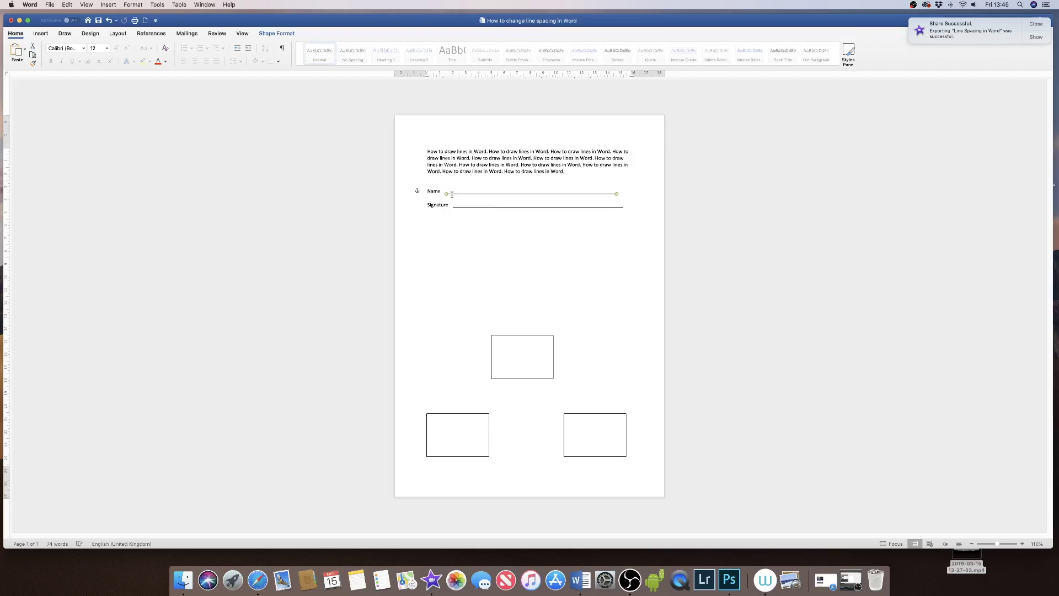
- Align the copied line level with the Name label, matching the Signature line
{"action": "key", "text": "Up"}
{"action": "left_click", "coordinate": [451, 192]}
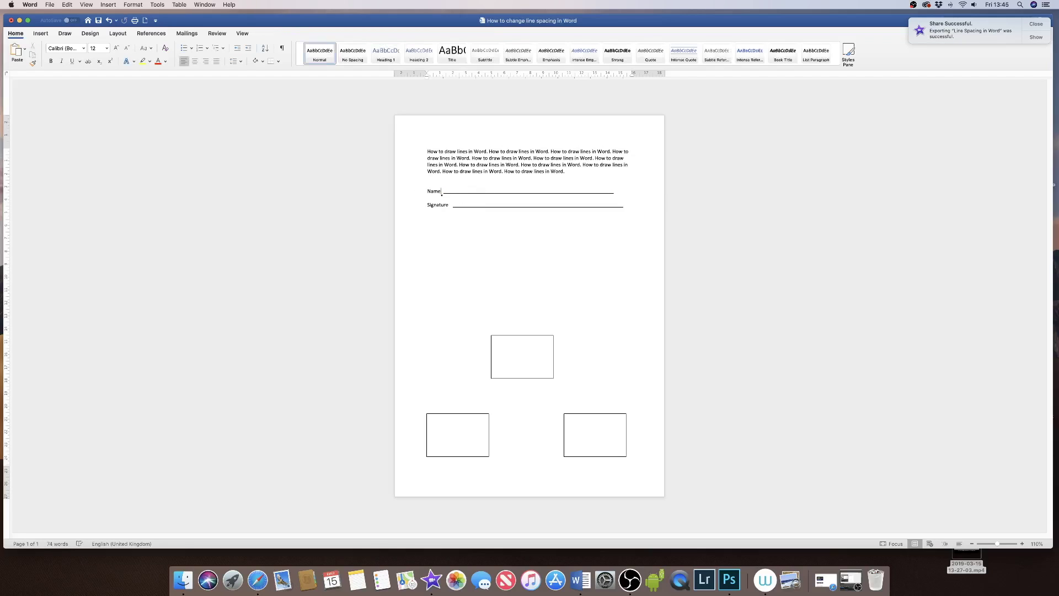
{"action": "mouse_move", "coordinate": [447, 193]}
{"action": "left_mouse_down"}
{"action": "mouse_move", "coordinate": [435, 160]}
{"action": "mouse_move", "coordinate": [450, 193]}
{"action": "left_mouse_up"}
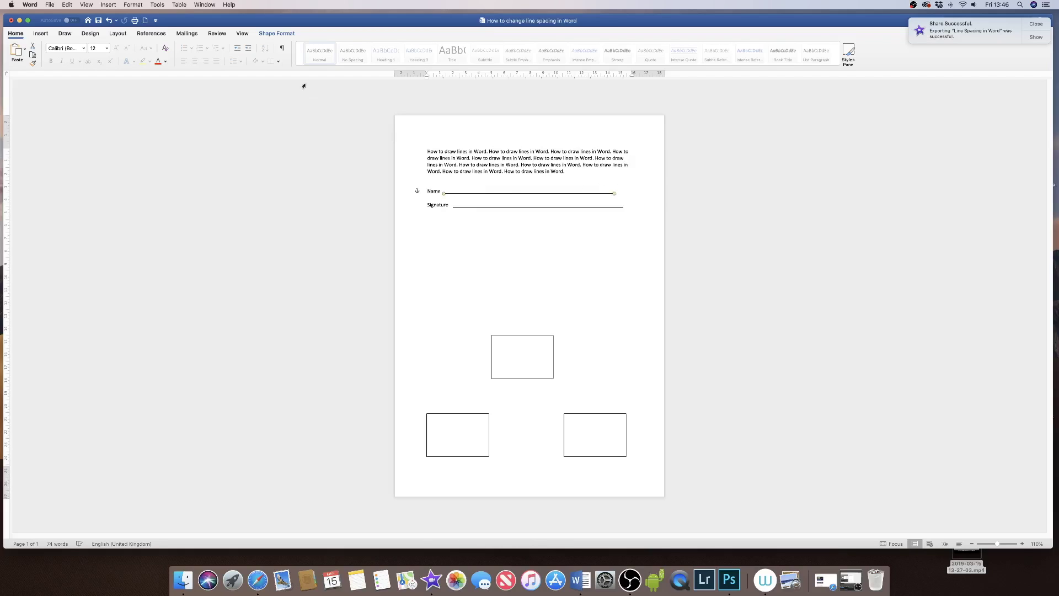
- Apply a dotted Shape Styles preset to the line beside Name
{"action": "left_click", "coordinate": [275, 34]}
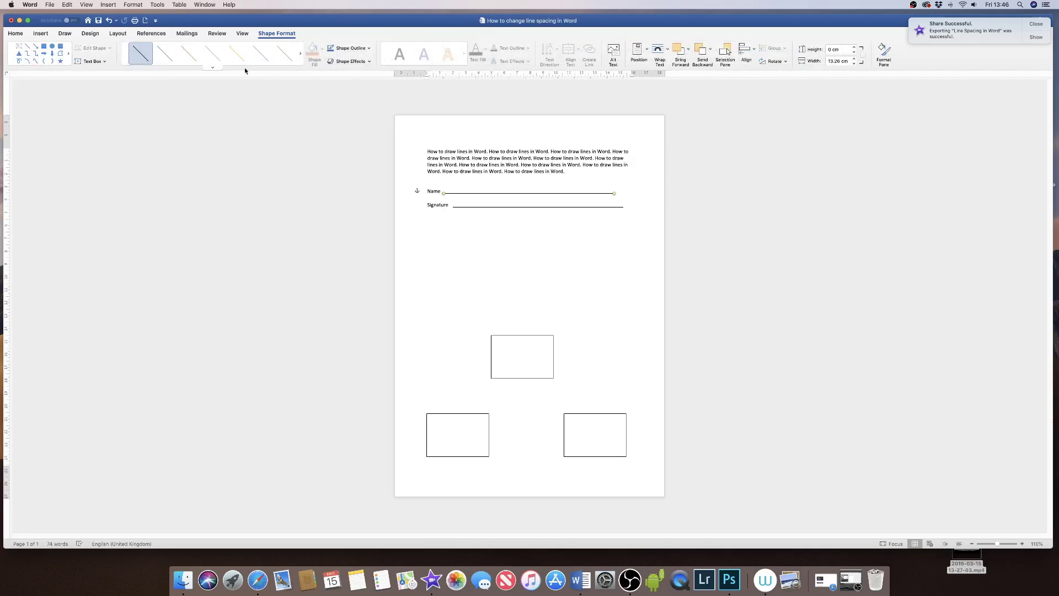
{"action": "left_click", "coordinate": [212, 68]}
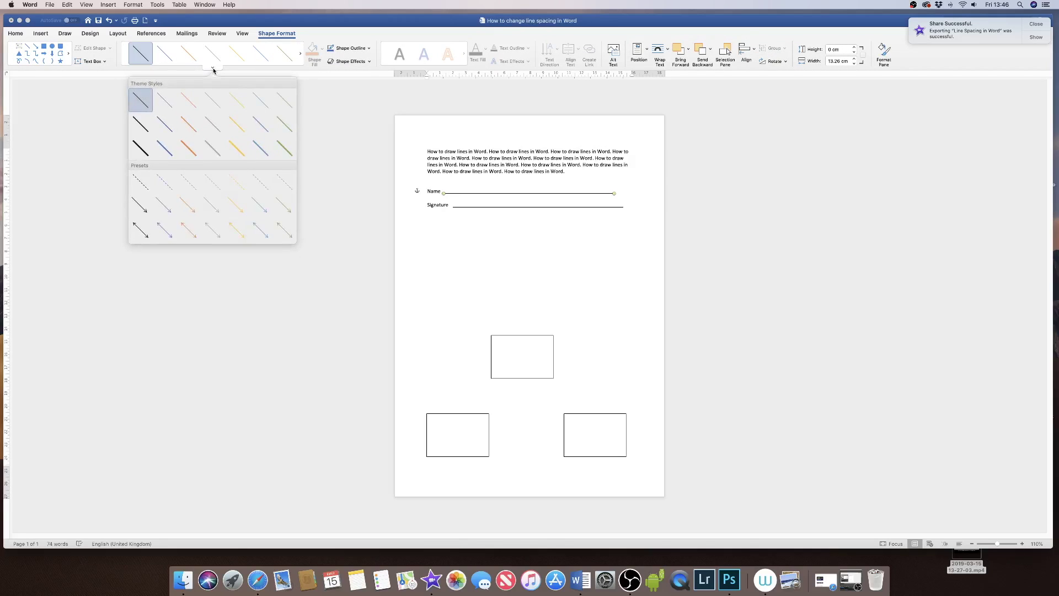
{"action": "left_click", "coordinate": [140, 185]}
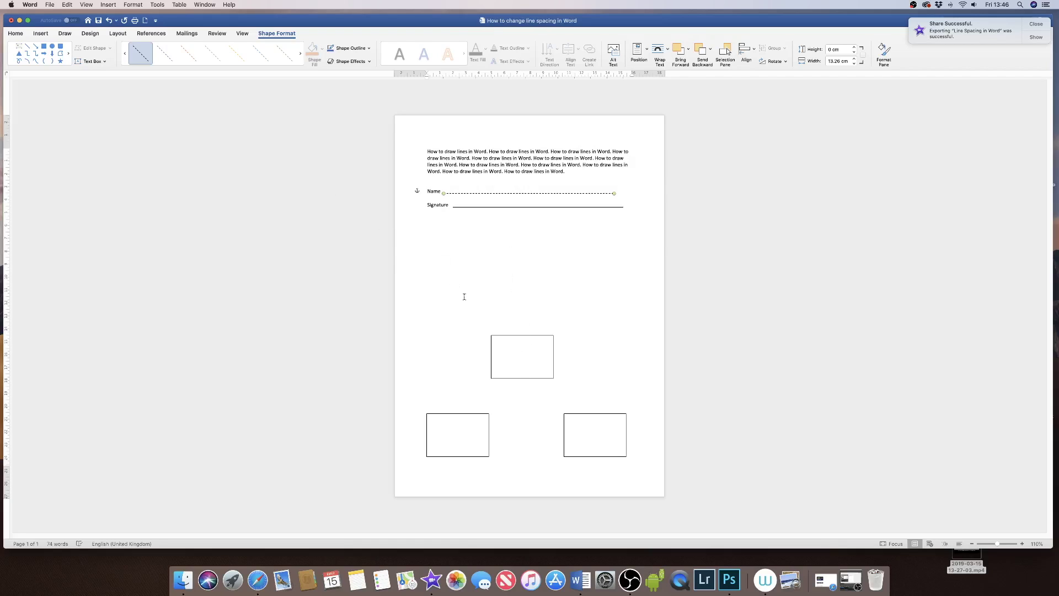
{"action": "left_click", "coordinate": [28, 48]}
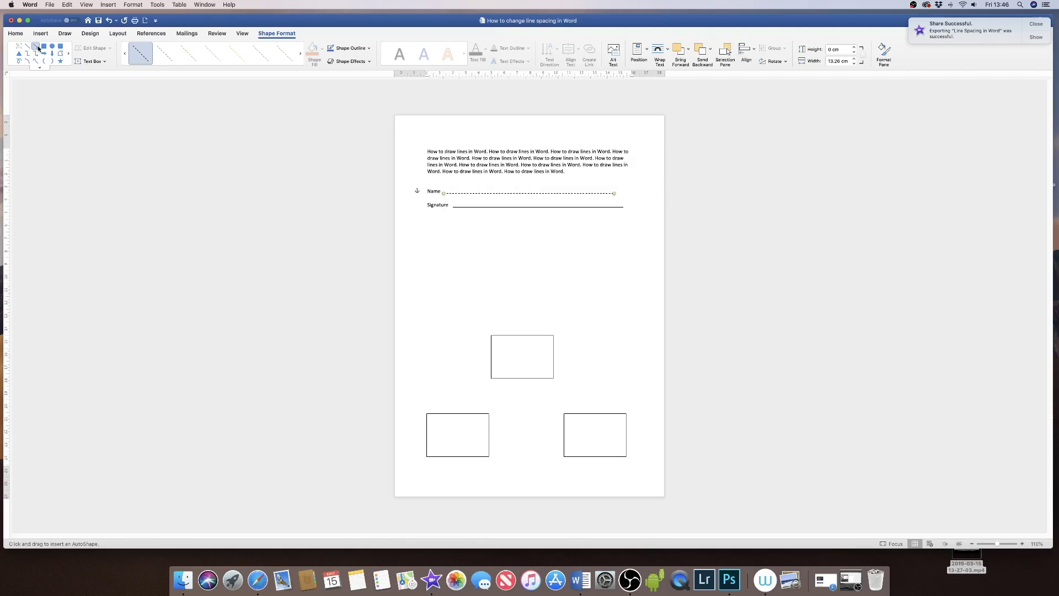
- Draw a thick black connector line from the top box to the right-hand box
{"action": "left_click", "coordinate": [37, 48]}
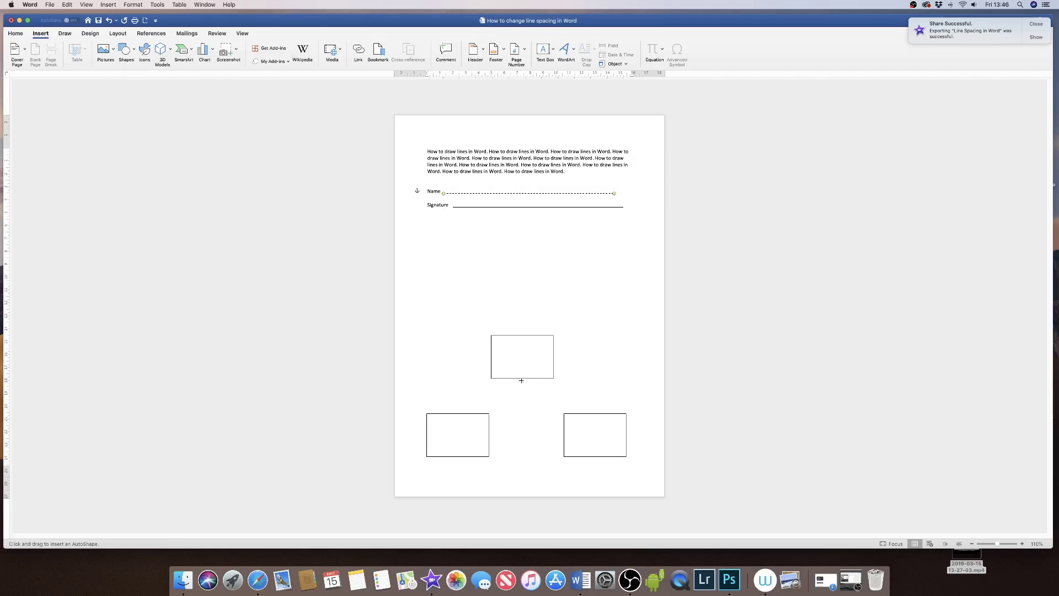
{"action": "left_click_drag", "start_coordinate": [520, 380], "coordinate": [605, 420]}
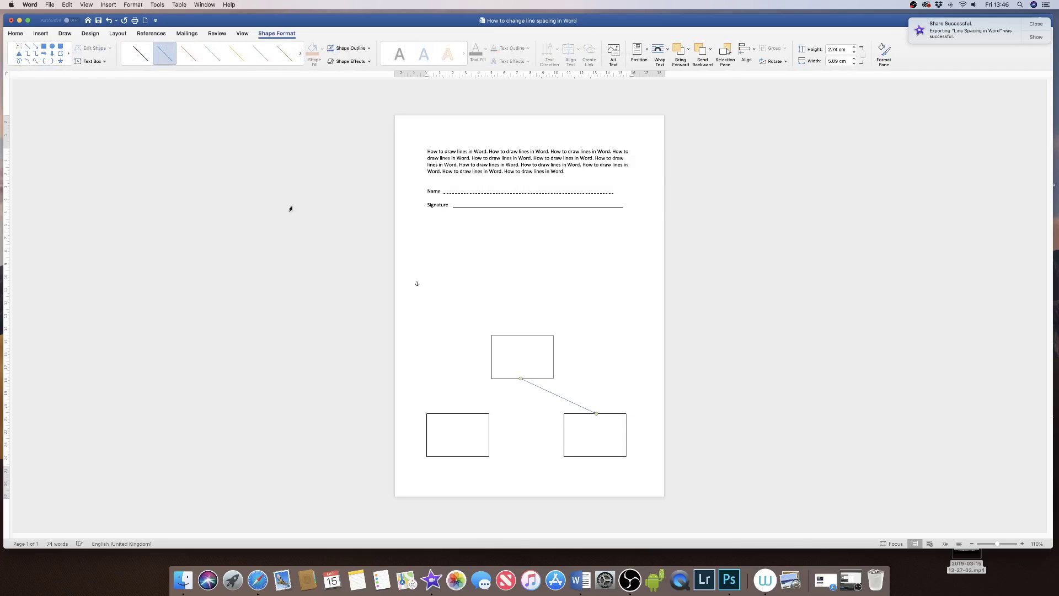
{"action": "left_click", "coordinate": [140, 54]}
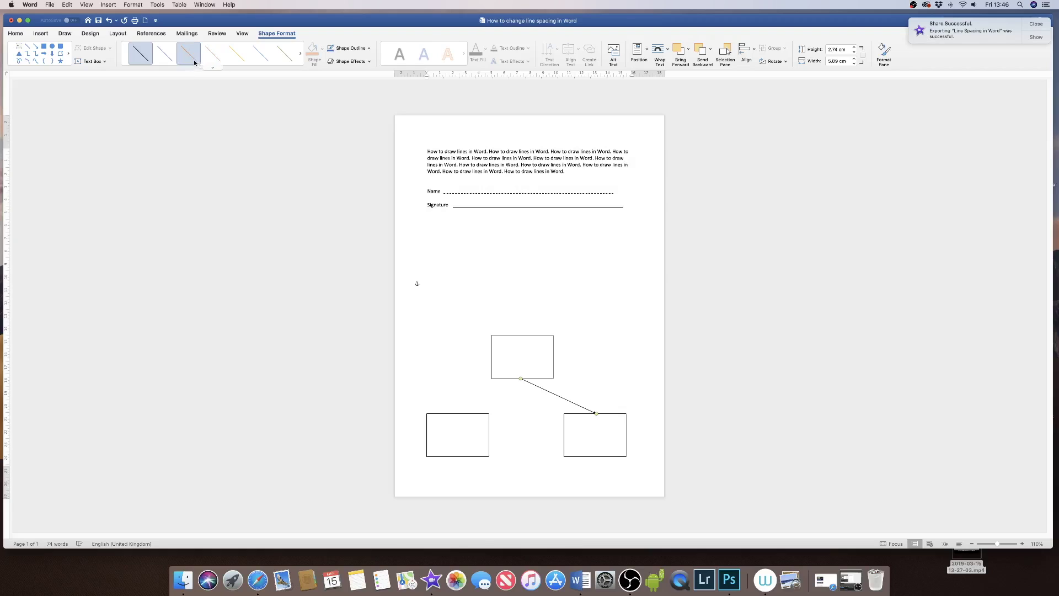
{"action": "left_click", "coordinate": [212, 68]}
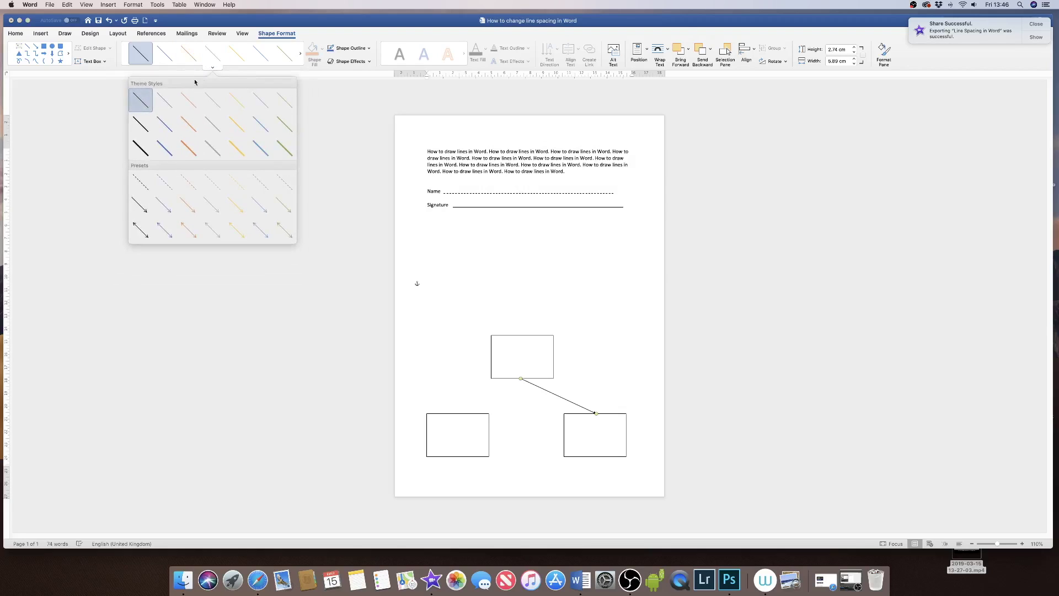
{"action": "left_click", "coordinate": [142, 151]}
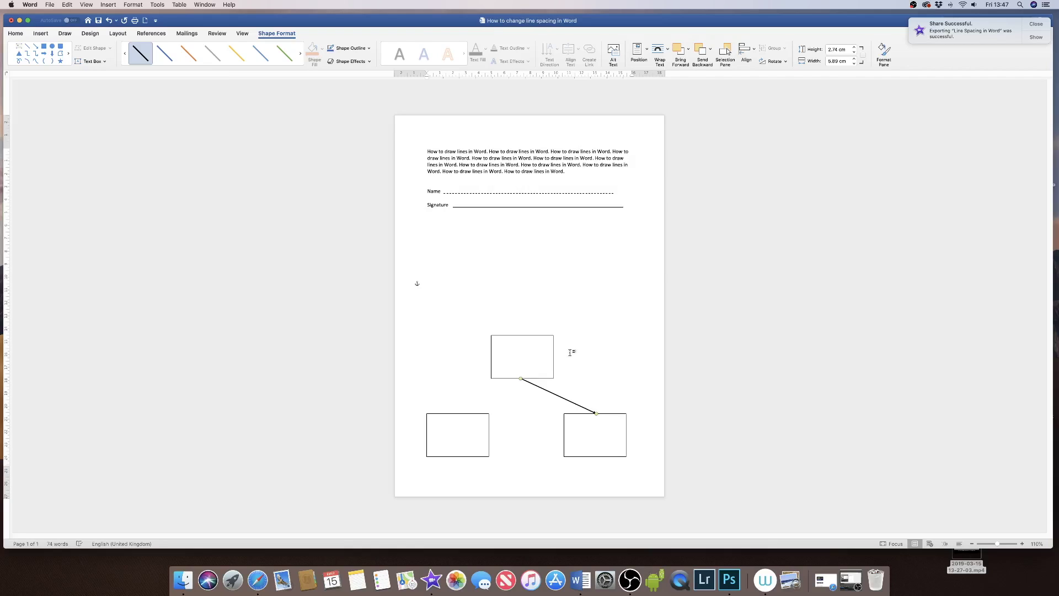
- Duplicate the connector and swing its lower end to the left-hand box
{"action": "key", "text": "super+v"}
{"action": "left_click_drag", "start_coordinate": [532, 389], "coordinate": [527, 386]}
{"action": "left_click_drag", "start_coordinate": [592, 420], "coordinate": [458, 413]}
{"action": "left_click", "coordinate": [546, 429]}
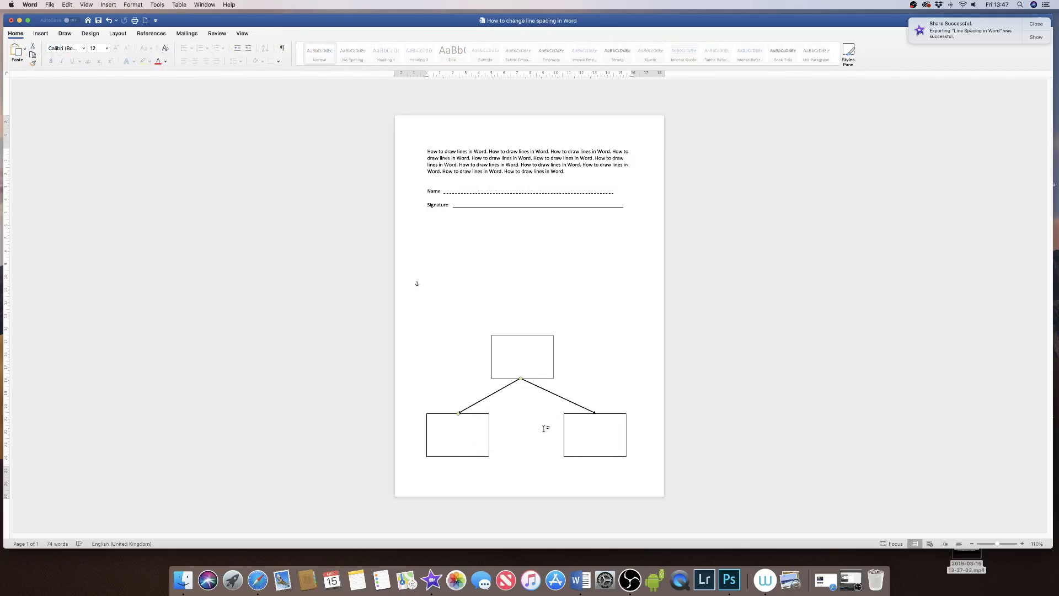